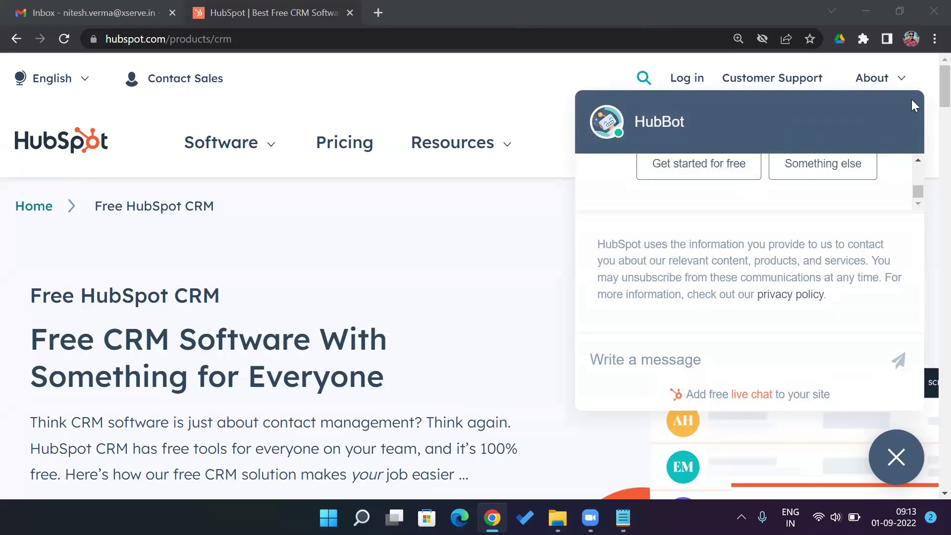
- Dismiss the HubBot chat and go to the free CRM sign-up page
click(895, 453)
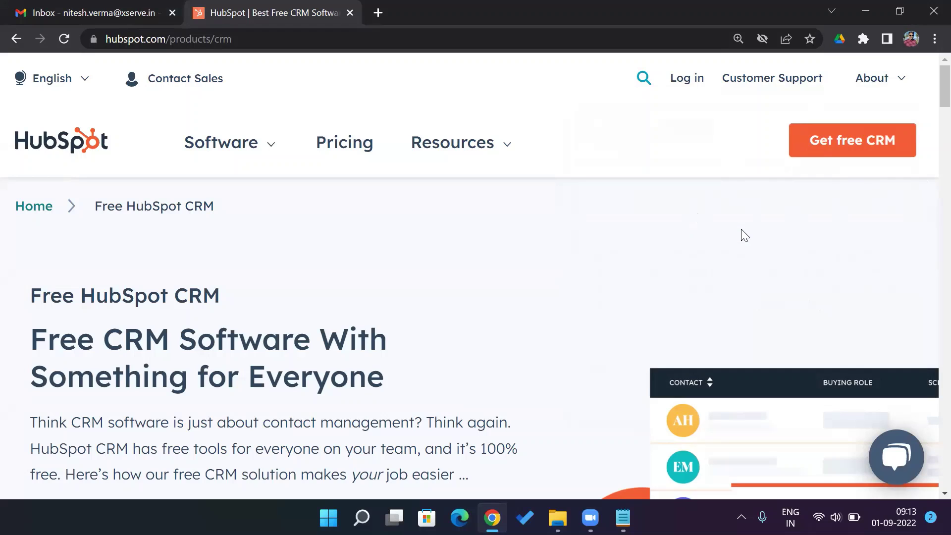
click(837, 140)
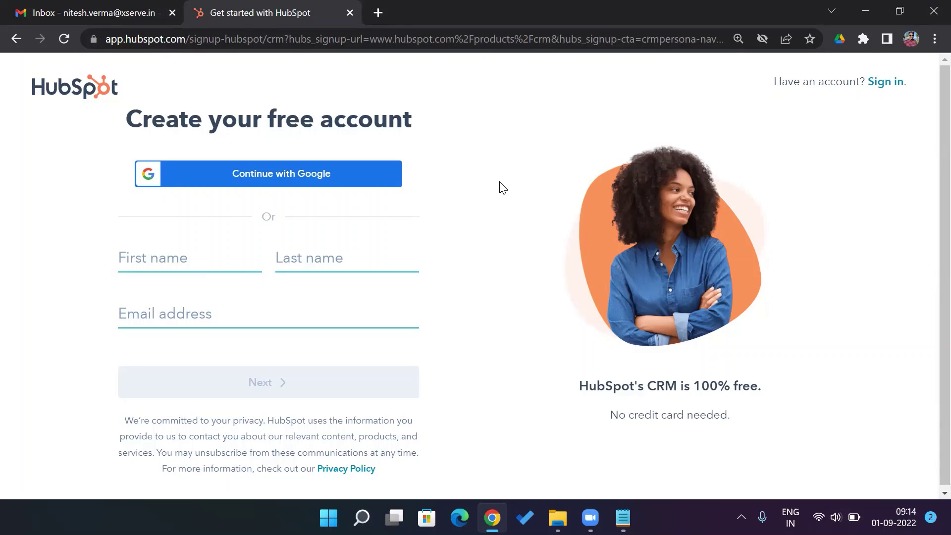
- Sign up with the first Google account, choosing Management Consulting industry and Owner job role
click(319, 172)
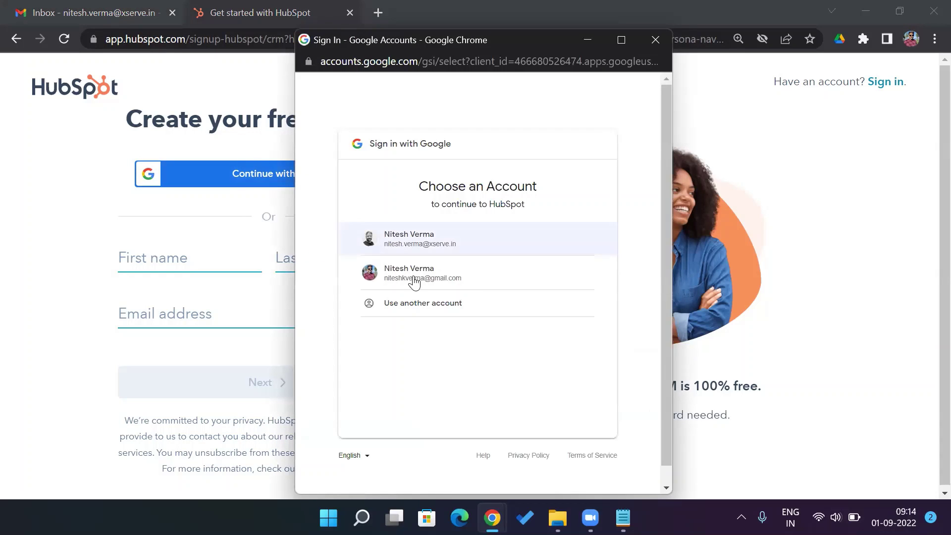
click(465, 244)
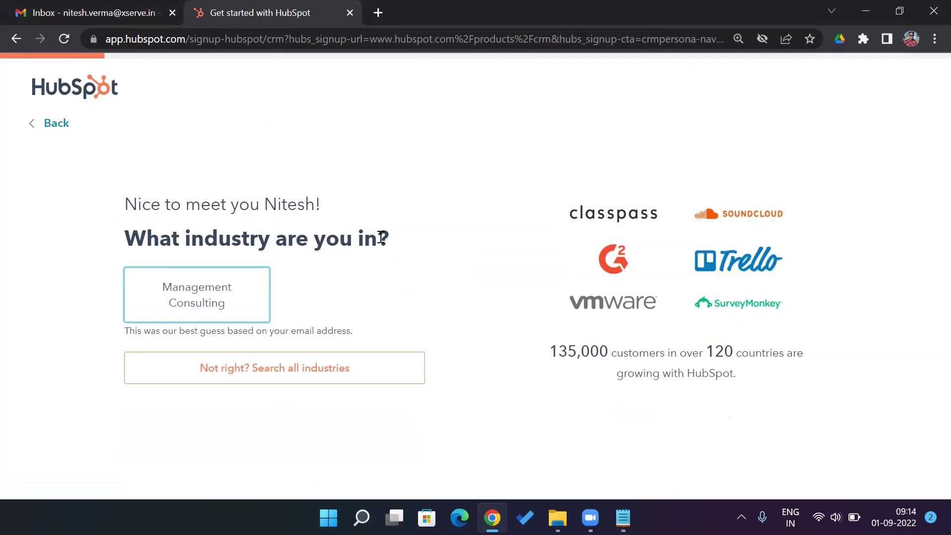
click(197, 292)
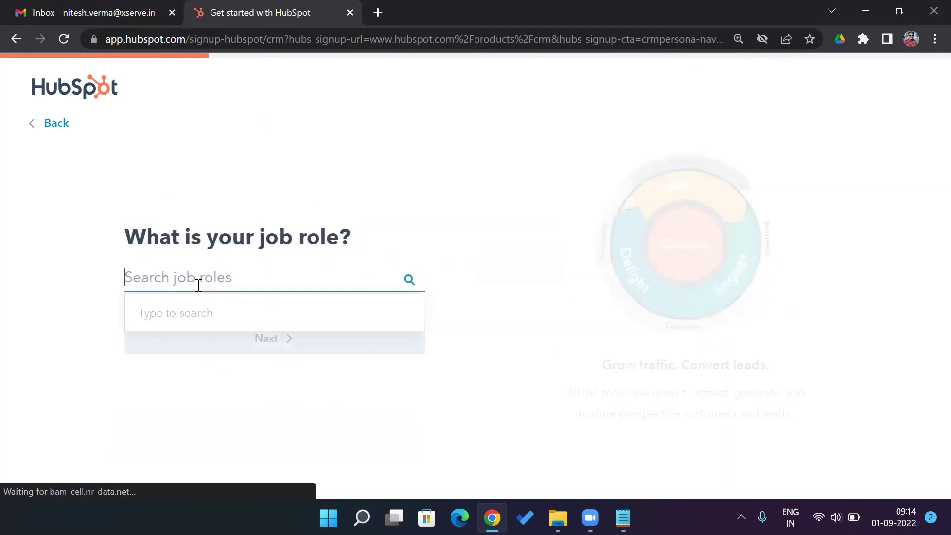
text(Own)
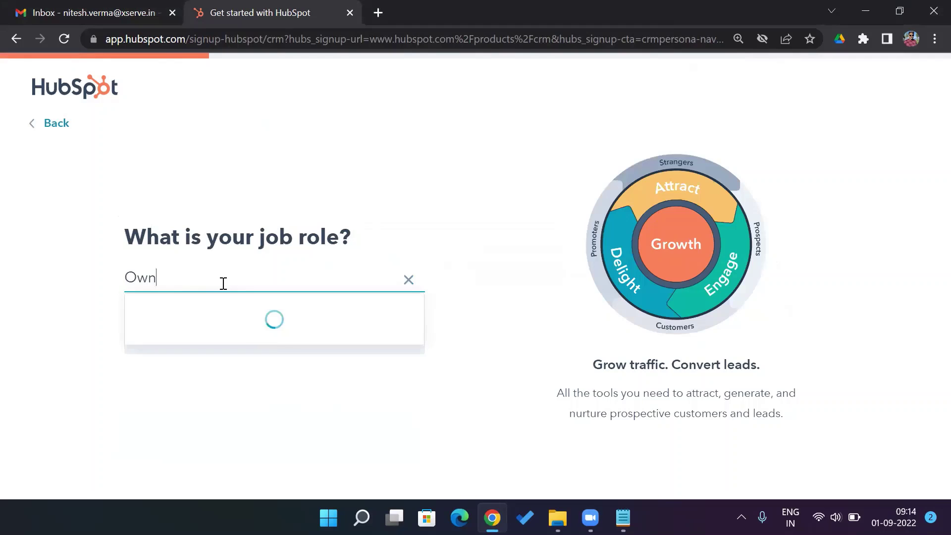
text(er)
click(189, 312)
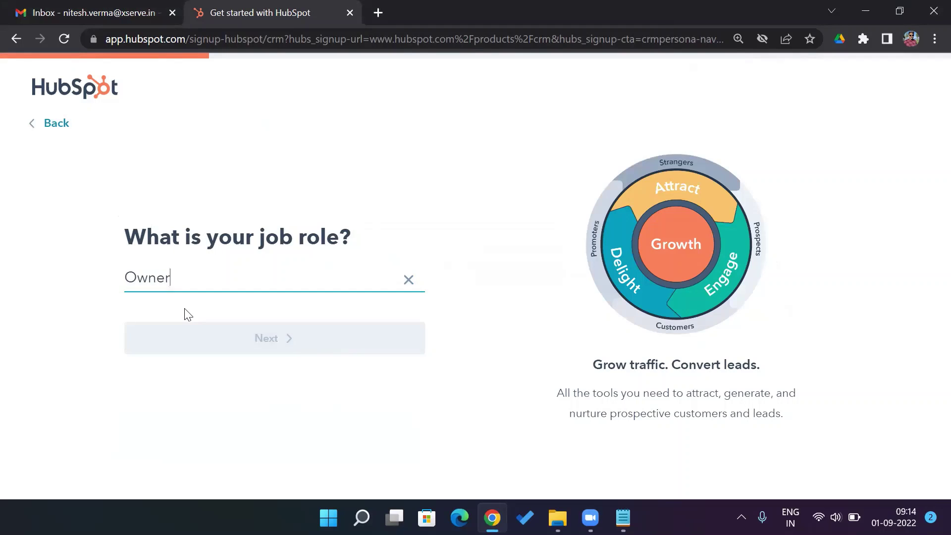
click(292, 340)
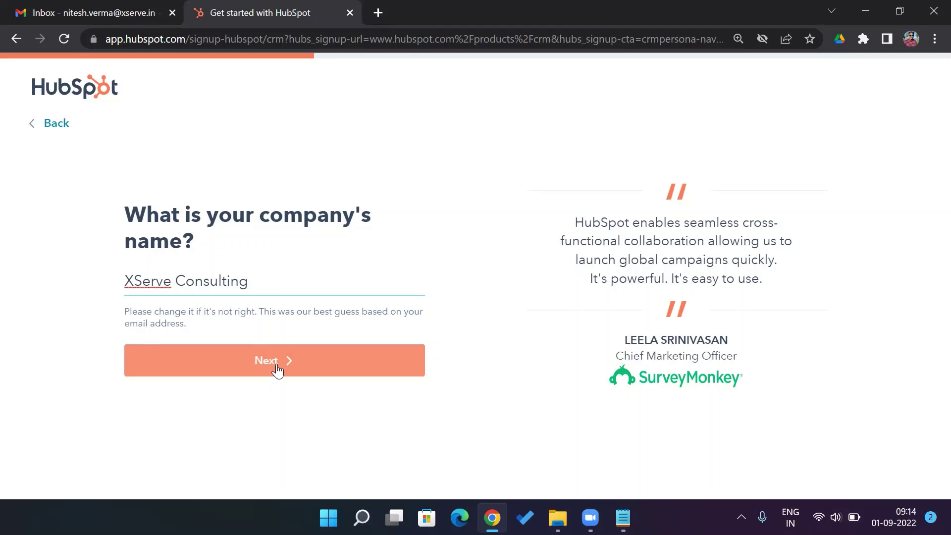
- Accept company name XServe Consulting, size 1 employee, and website xserve.in
click(277, 369)
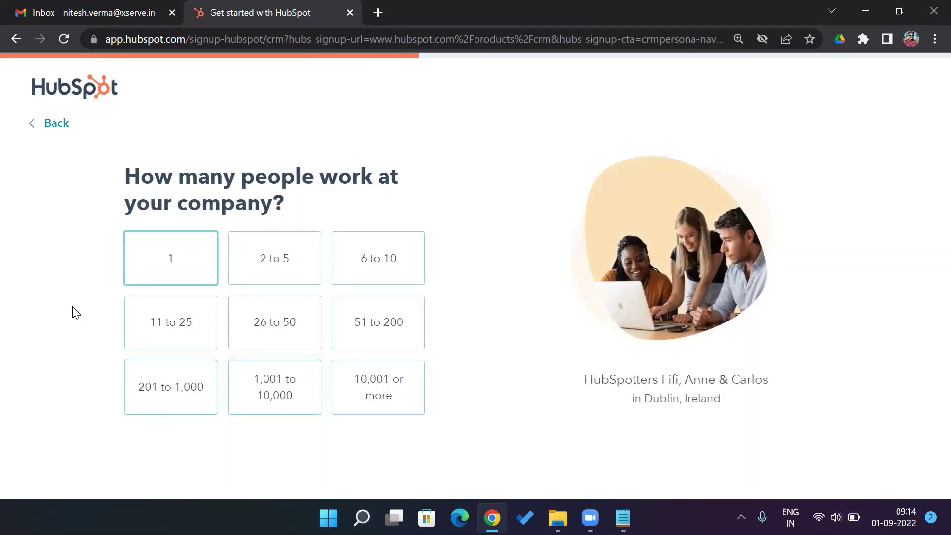
click(190, 272)
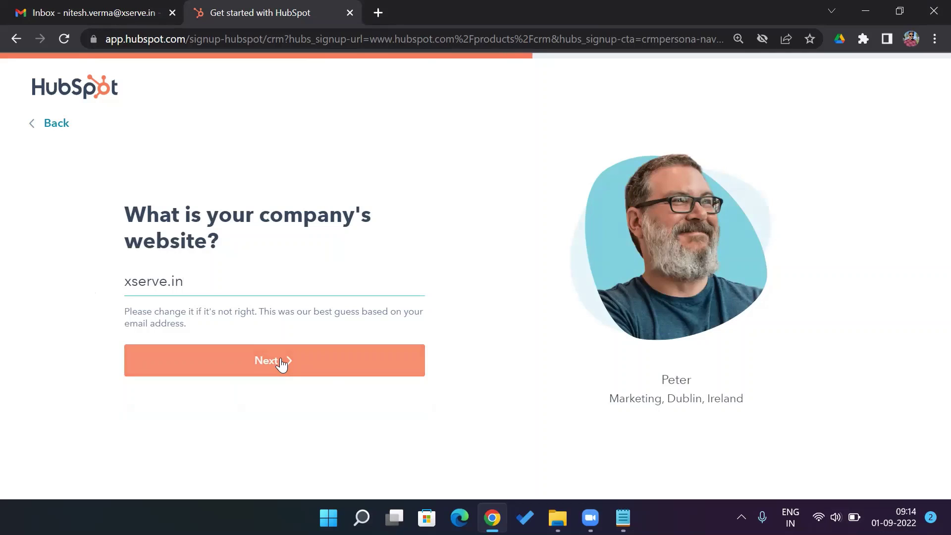
click(260, 370)
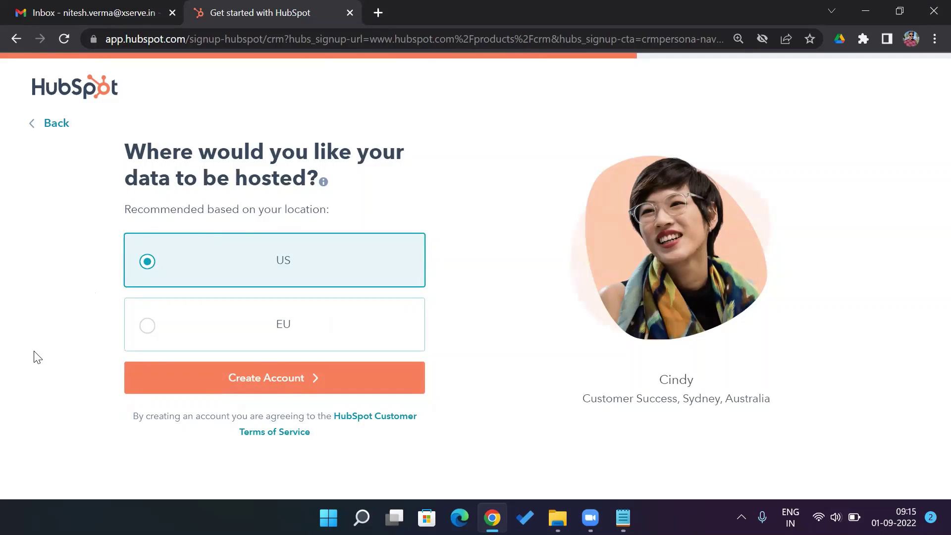
- Create the account on US hosting and answer 'new to HubSpot, but used a CRM before'
click(258, 381)
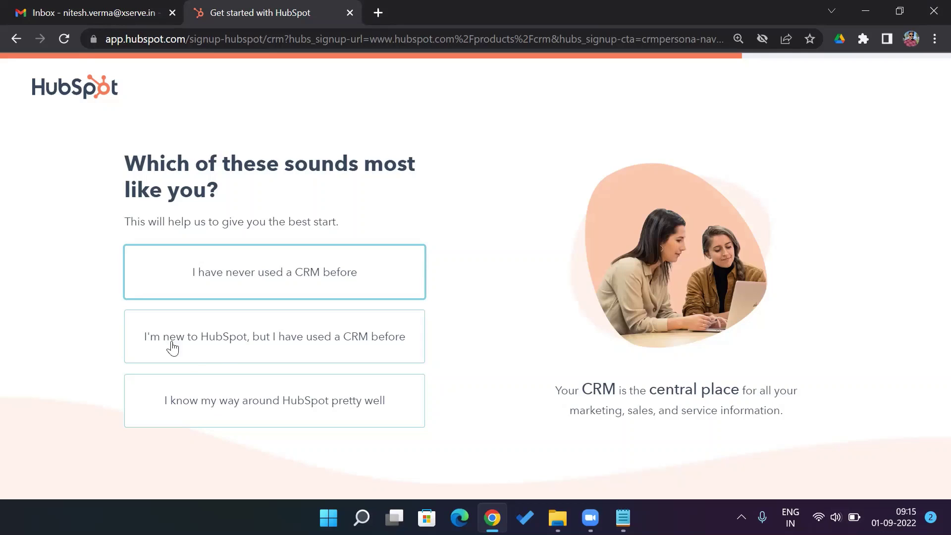
click(242, 349)
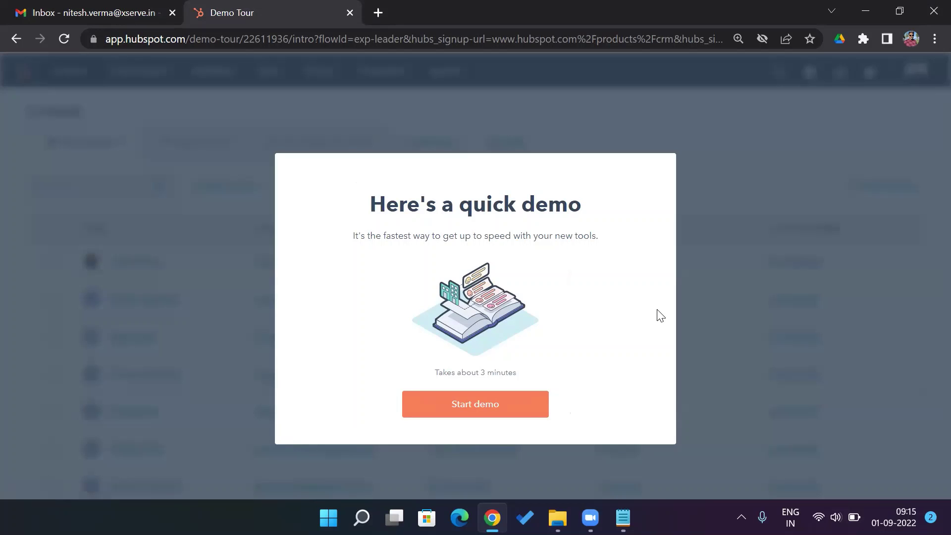
- Walk the demo tour through Alex Mervis's contact and company records, then request to exit
click(510, 411)
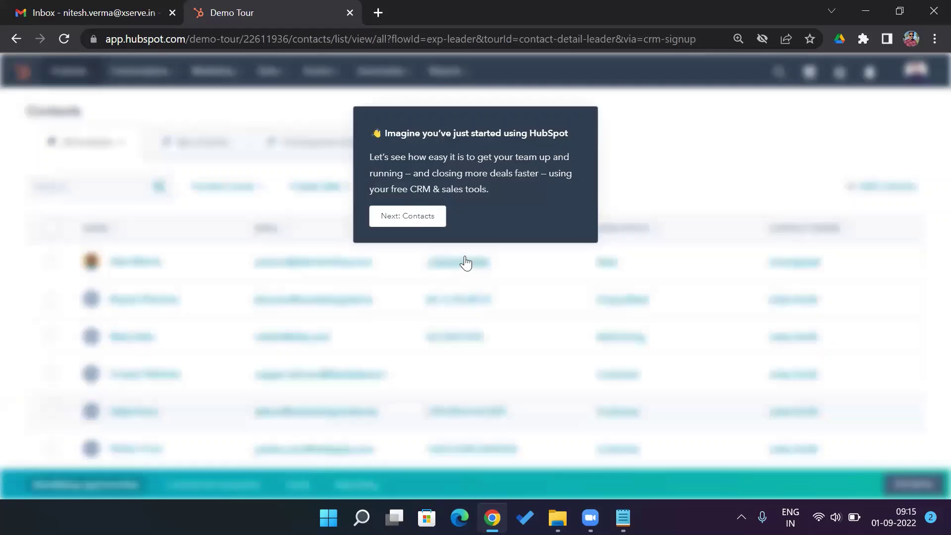
click(419, 218)
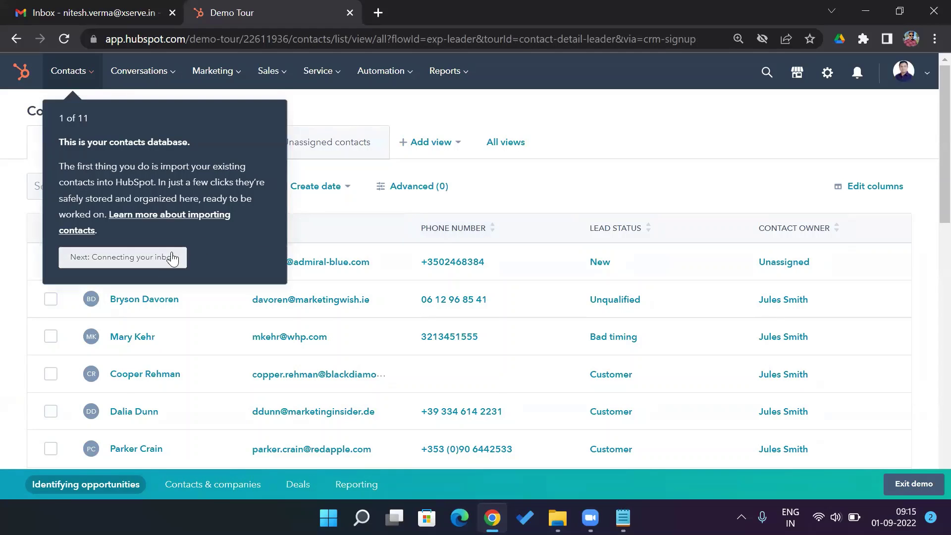
click(172, 258)
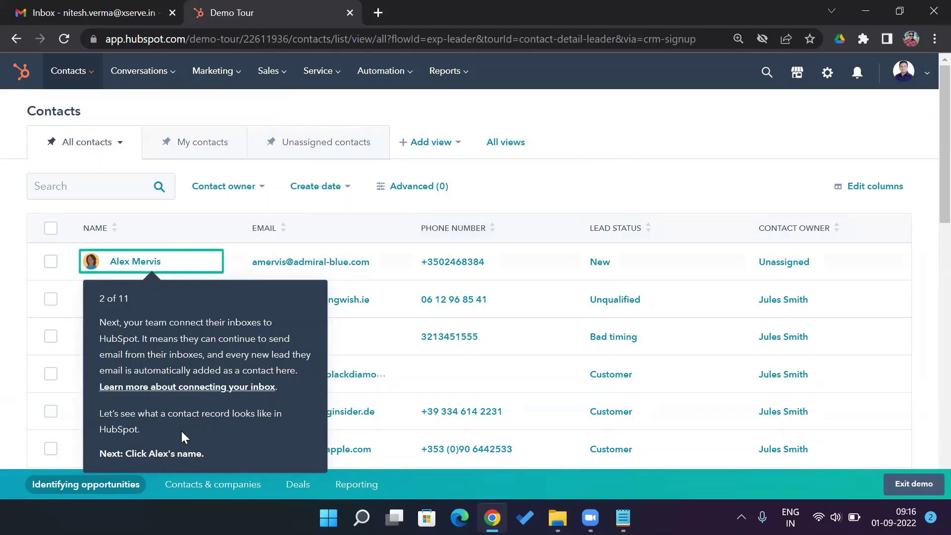
click(133, 262)
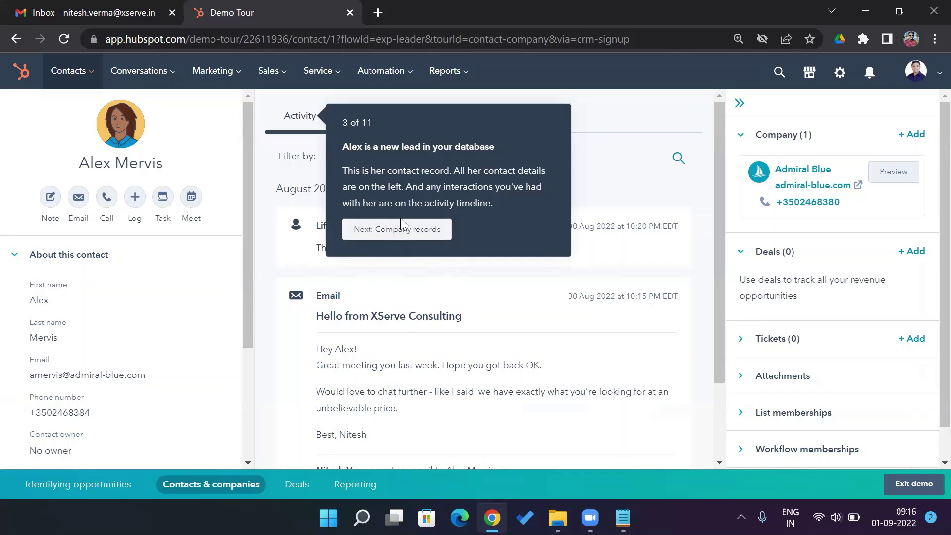
click(402, 231)
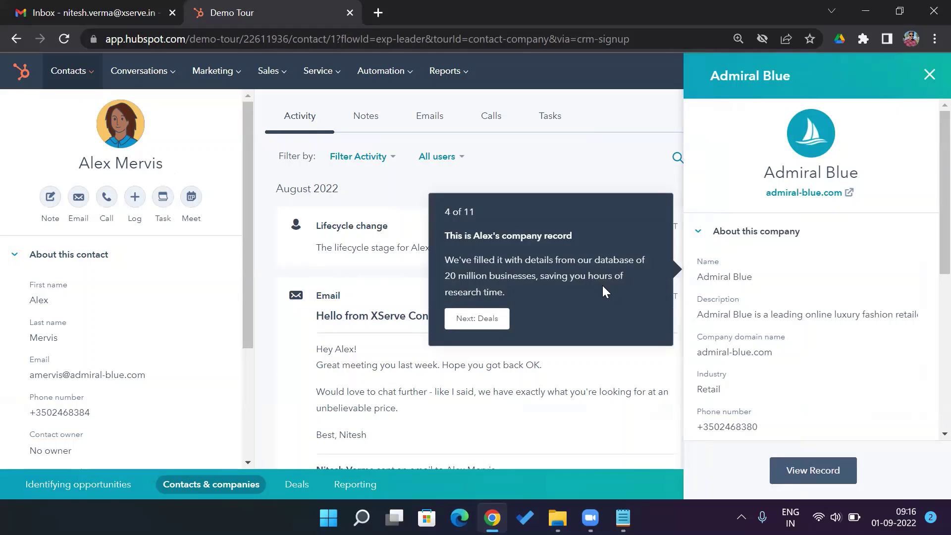
click(498, 319)
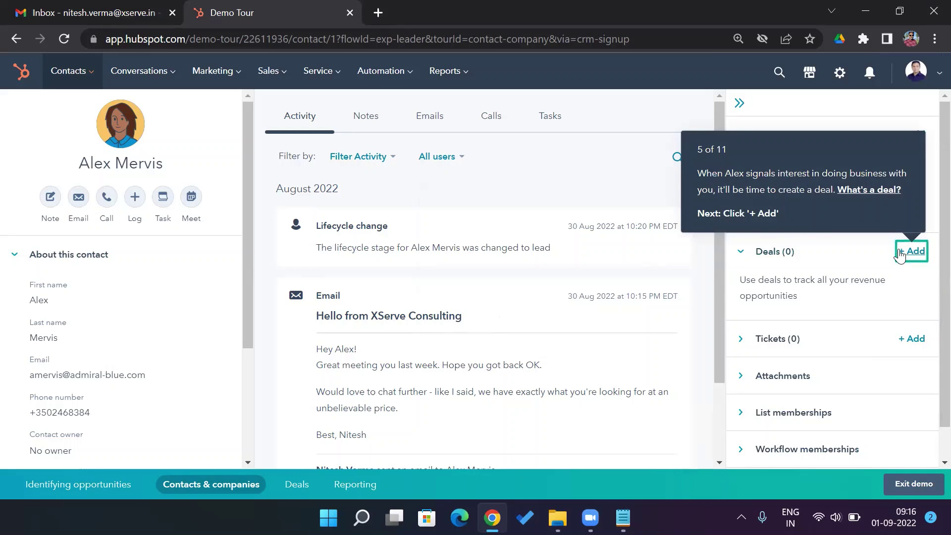
click(909, 486)
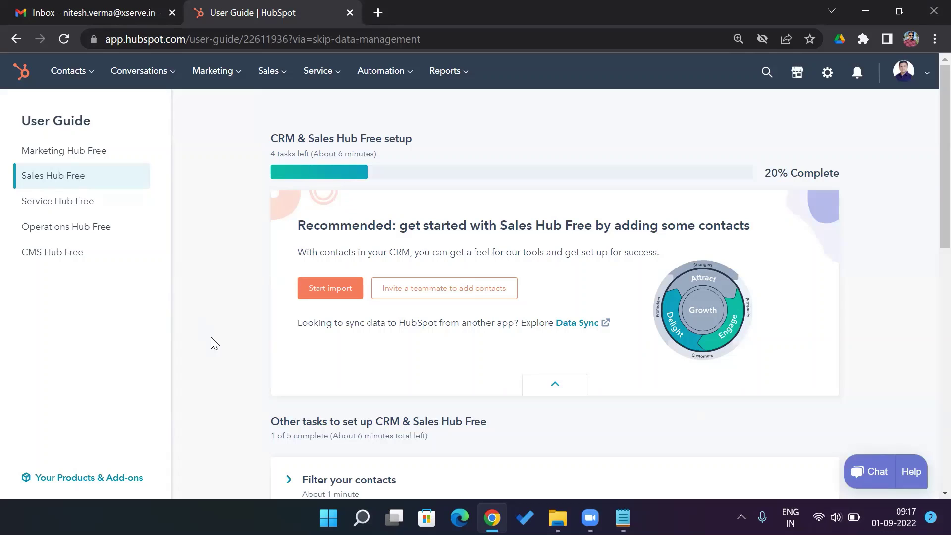
- Scroll the Sales Hub Free user guide to review its setup tasks
scroll(213, 343, down, 5)
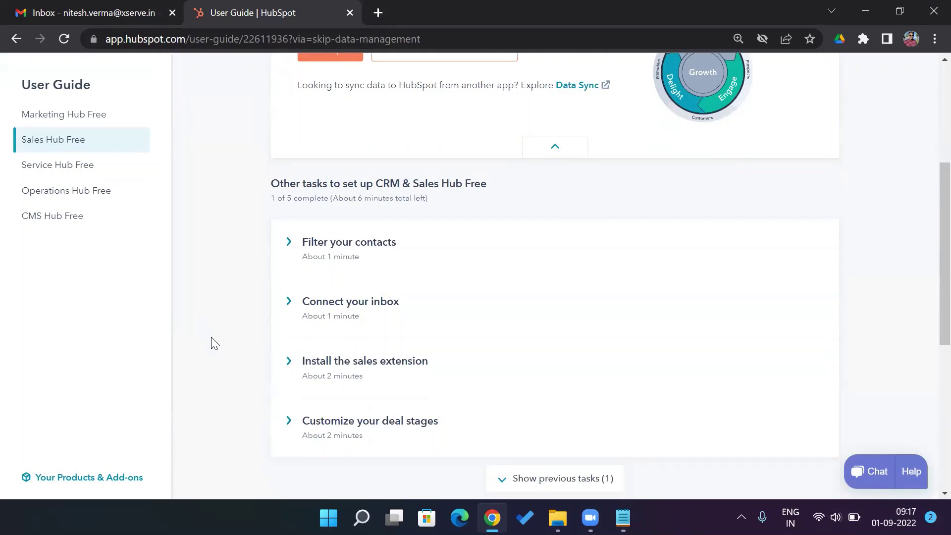
scroll(214, 343, up, 1)
scroll(214, 343, up, 4)
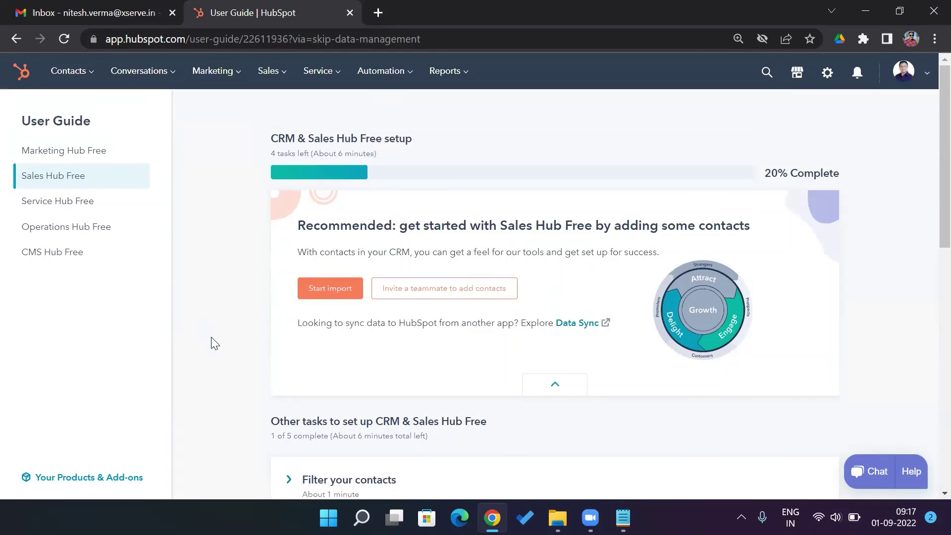